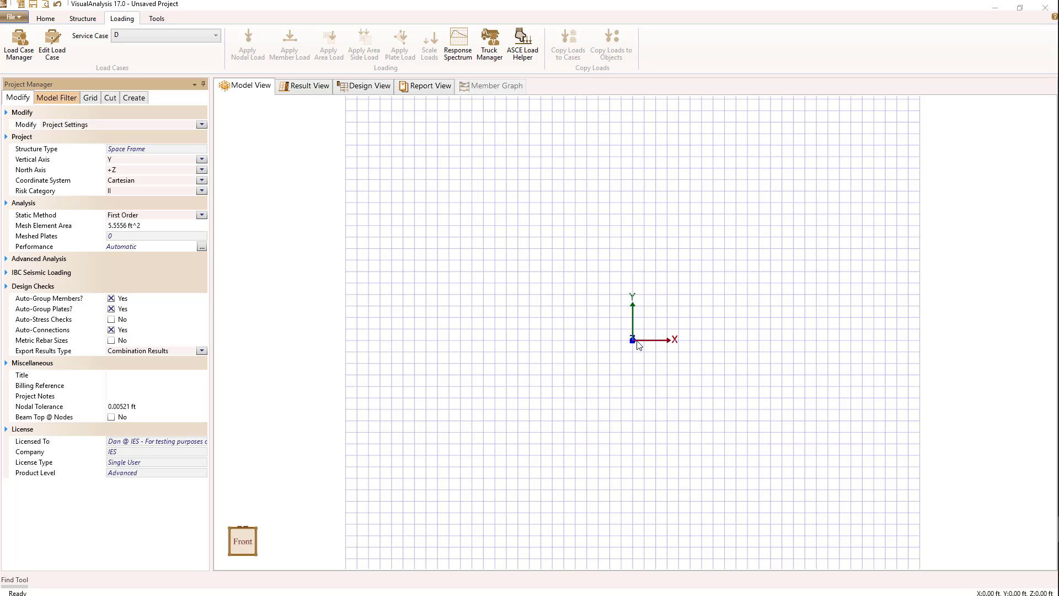
- Sketch a chain of seven connected members from the origin, four to the right and three to the left, rising toward both ends
mouse_move(633, 341)
mouse_down()
mouse_move(704, 345)
mouse_move(769, 331)
mouse_move(770, 318)
mouse_move(880, 283)
mouse_move(884, 259)
mouse_up()
drag(633, 340, 402, 237)
click(728, 349)
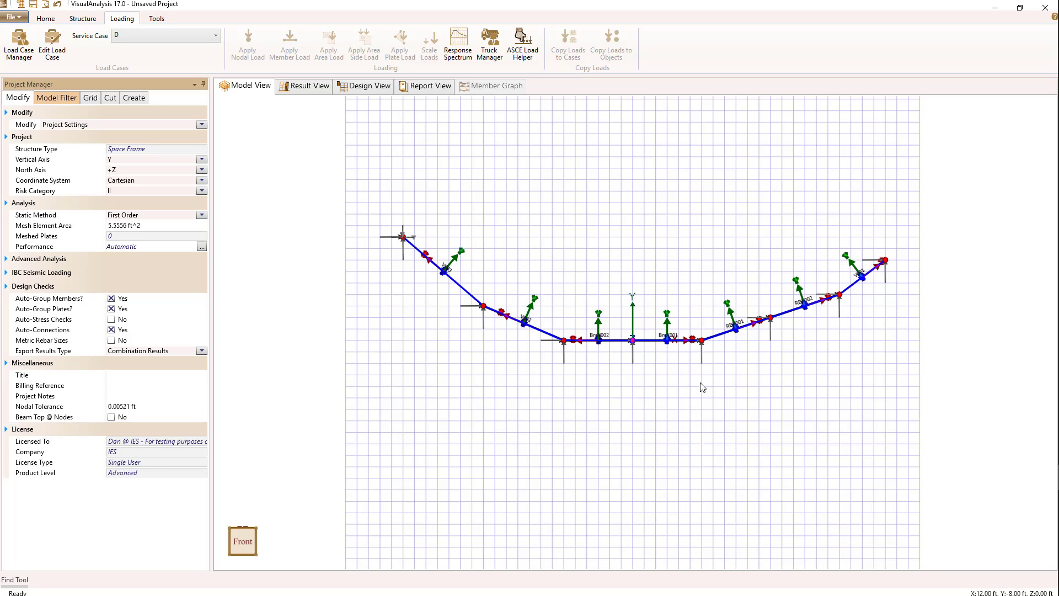
- Reverse the local axes of the three members left of the origin so they run in the same direction as the others
click(591, 342)
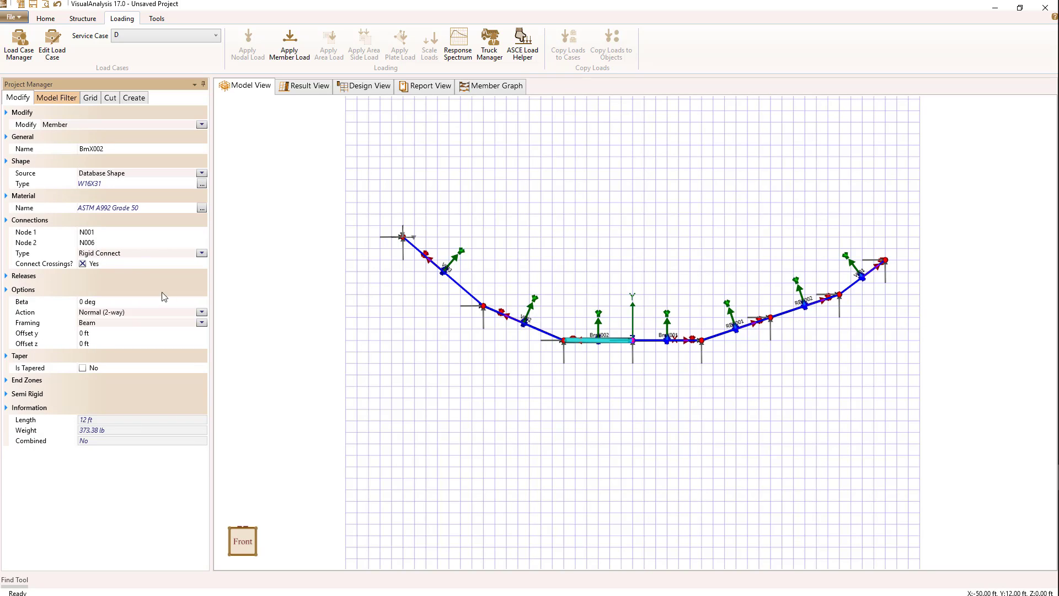
right_click(500, 369)
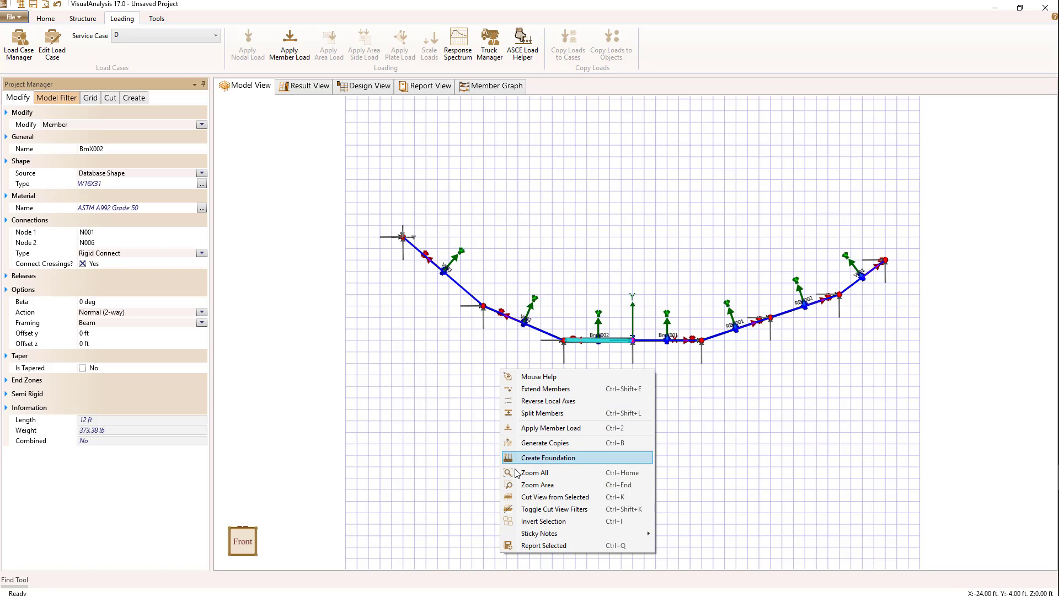
click(532, 401)
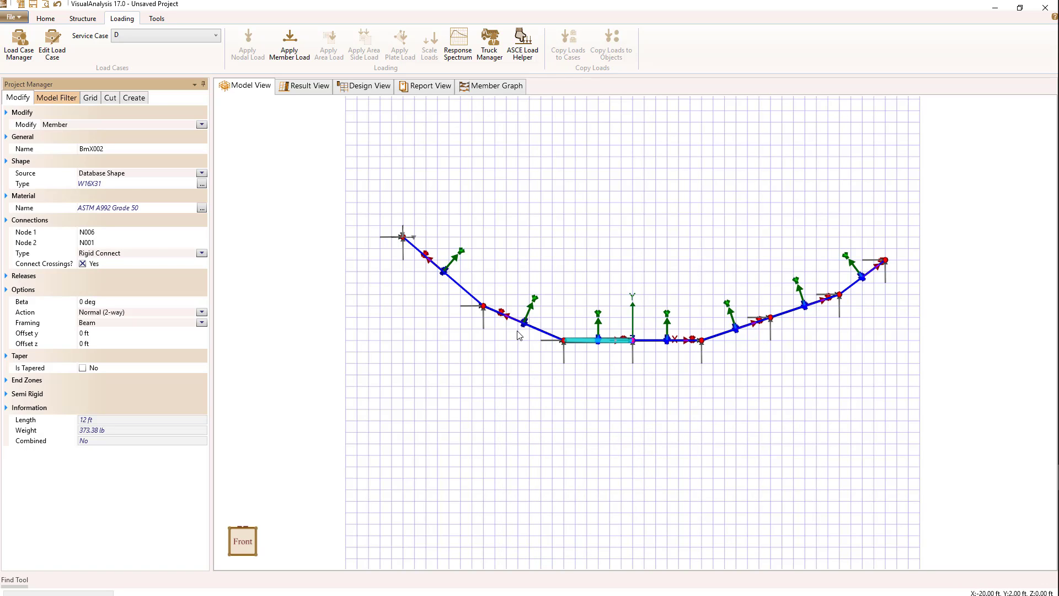
click(527, 325)
right_click(525, 323)
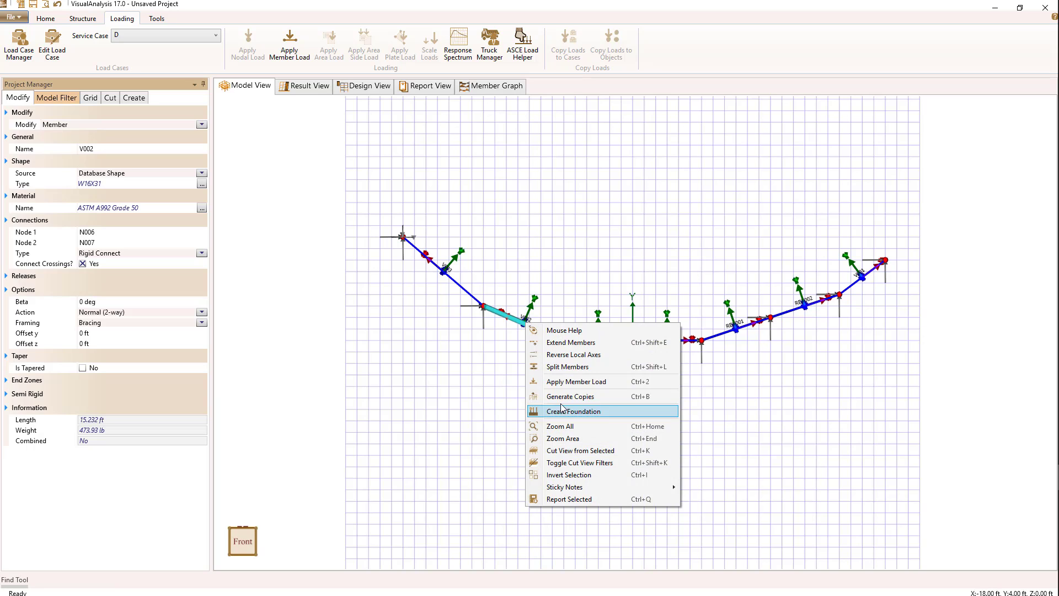
click(554, 367)
click(455, 289)
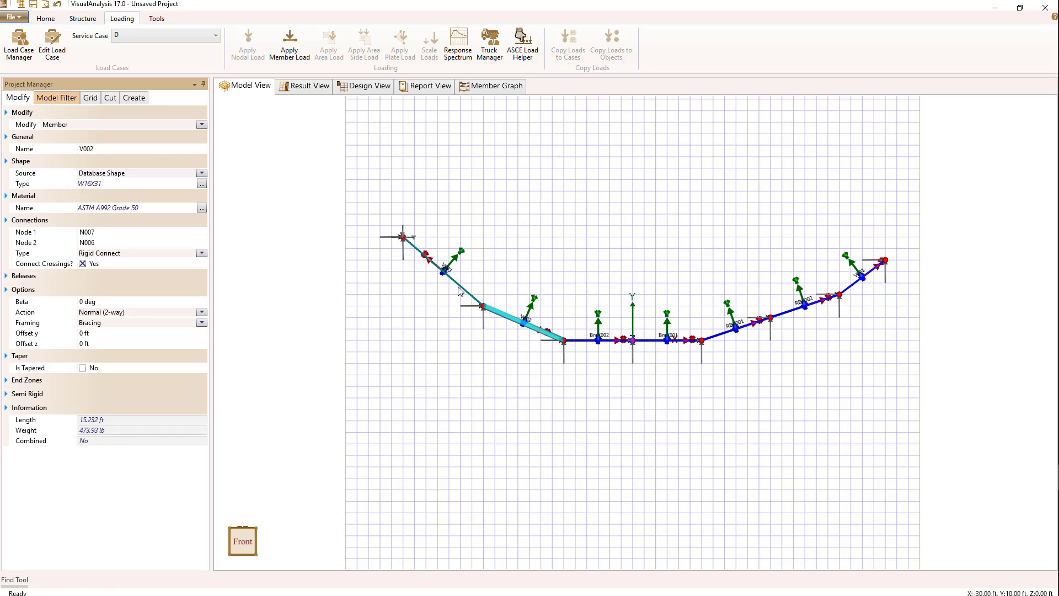
right_click(455, 289)
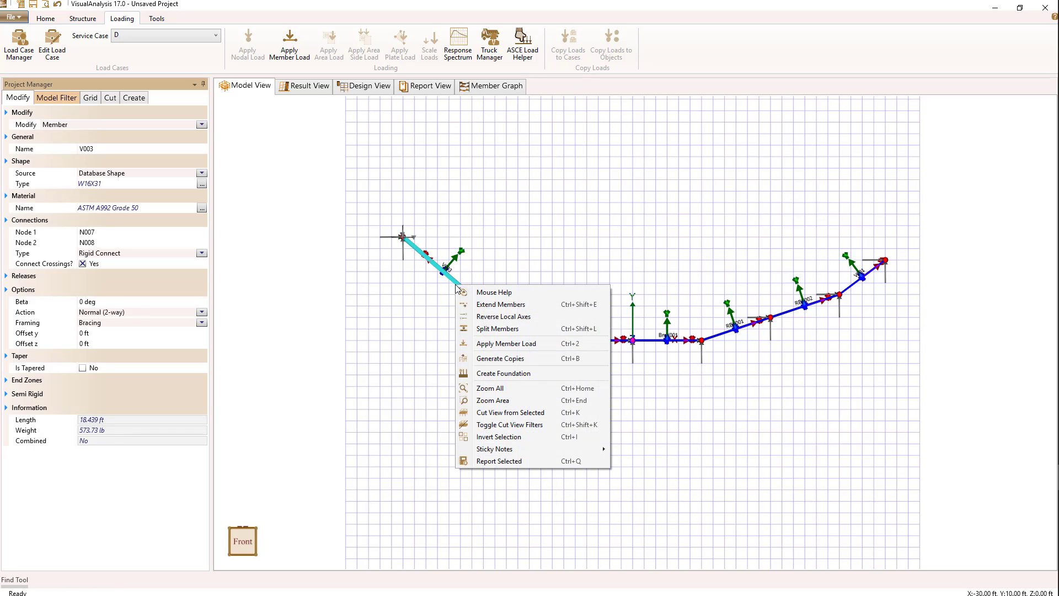
click(485, 317)
click(459, 369)
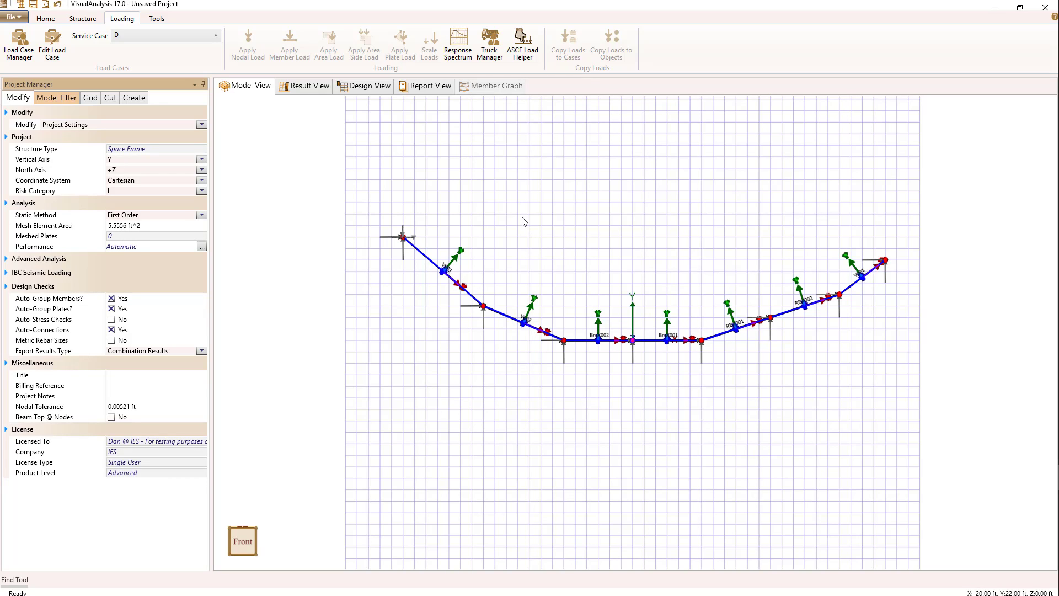
- Start a new moving load case among the advanced load cases and check which trucks are available for it
click(17, 49)
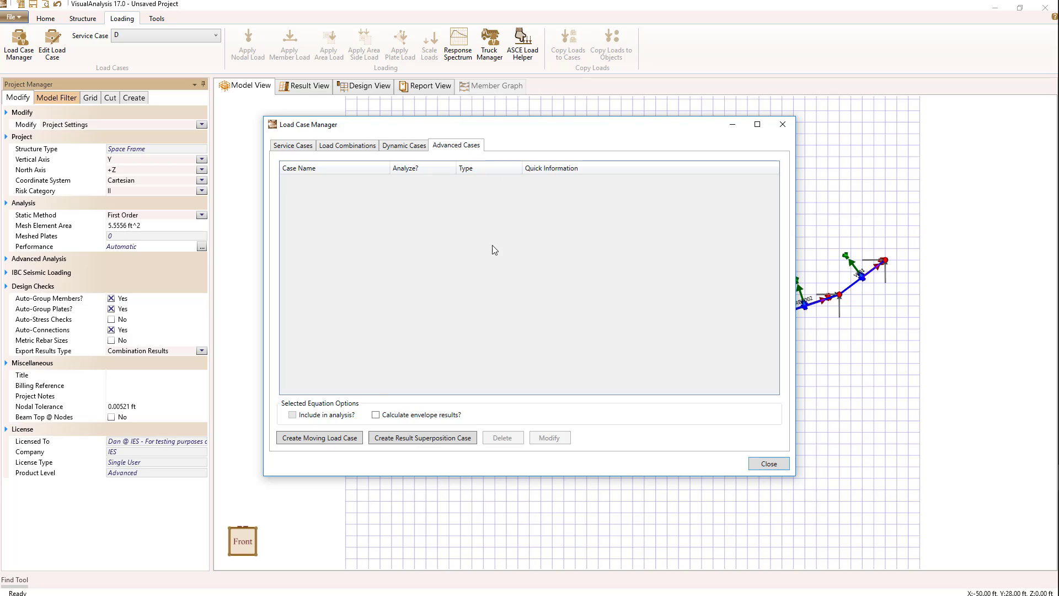
click(324, 439)
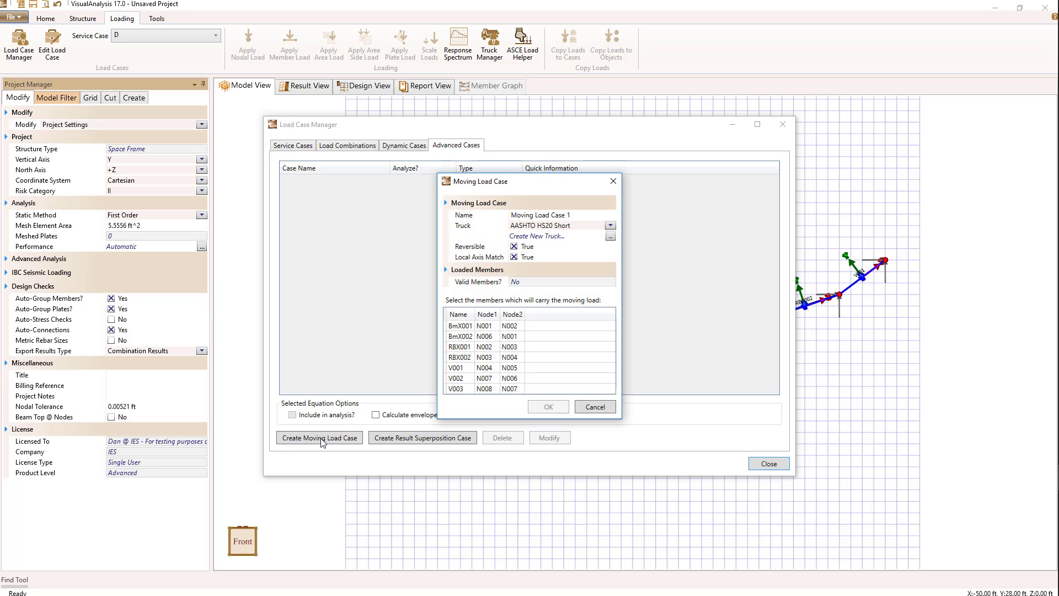
drag(504, 180, 487, 149)
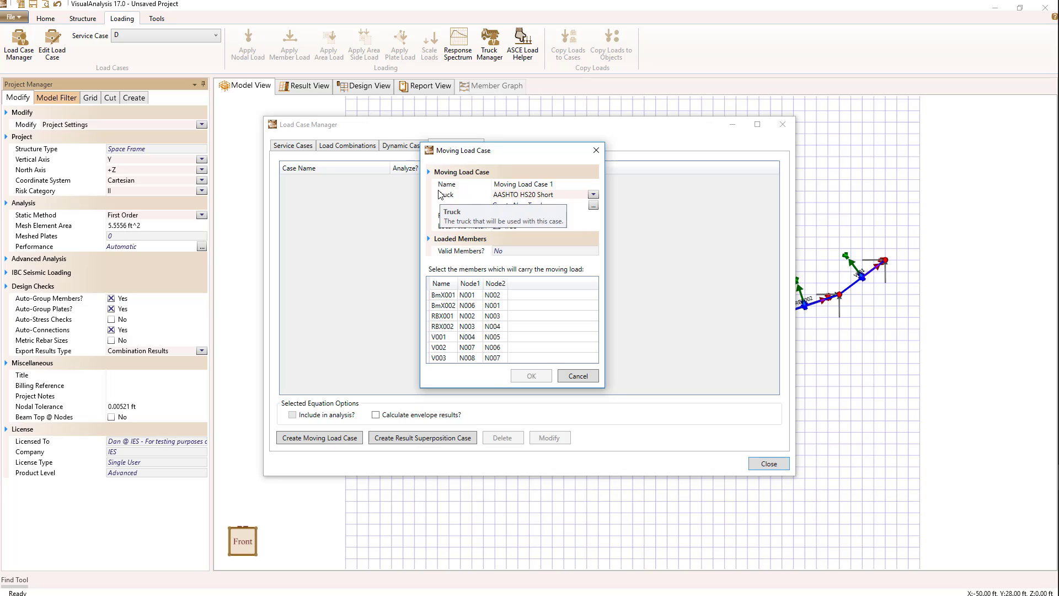
click(531, 185)
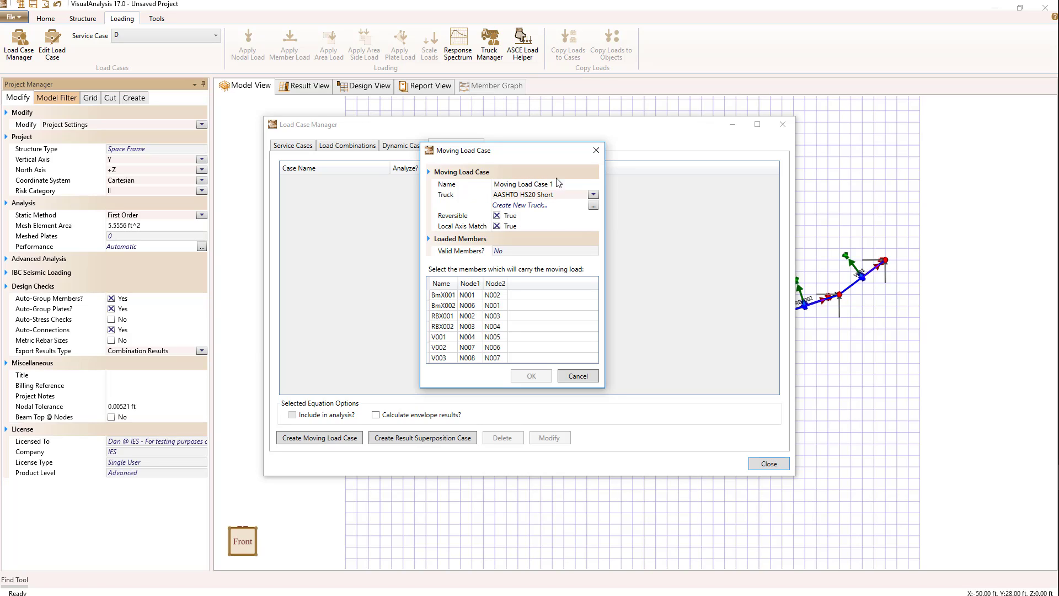
click(593, 195)
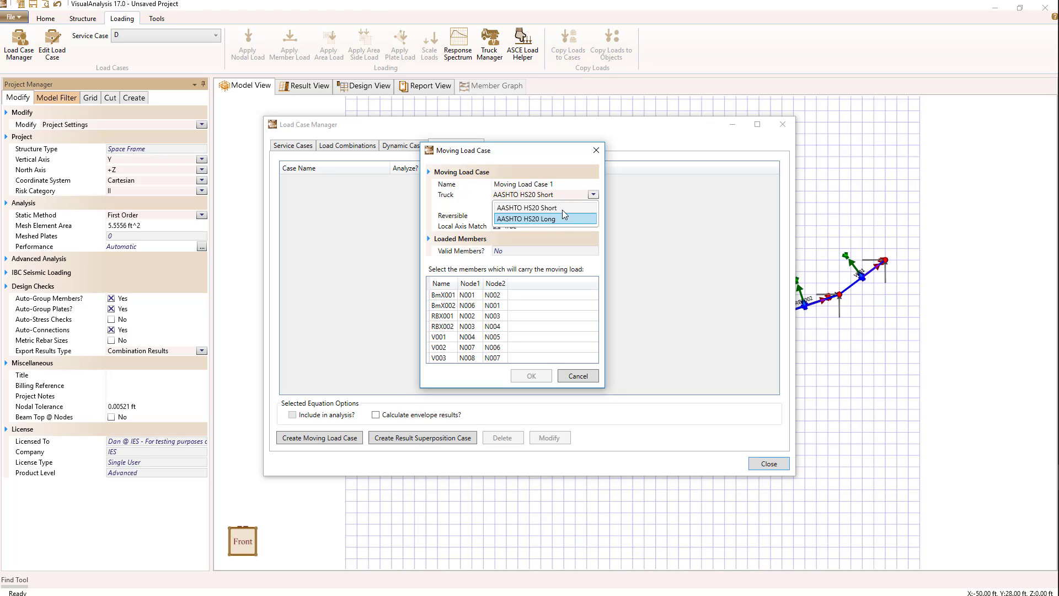
click(557, 197)
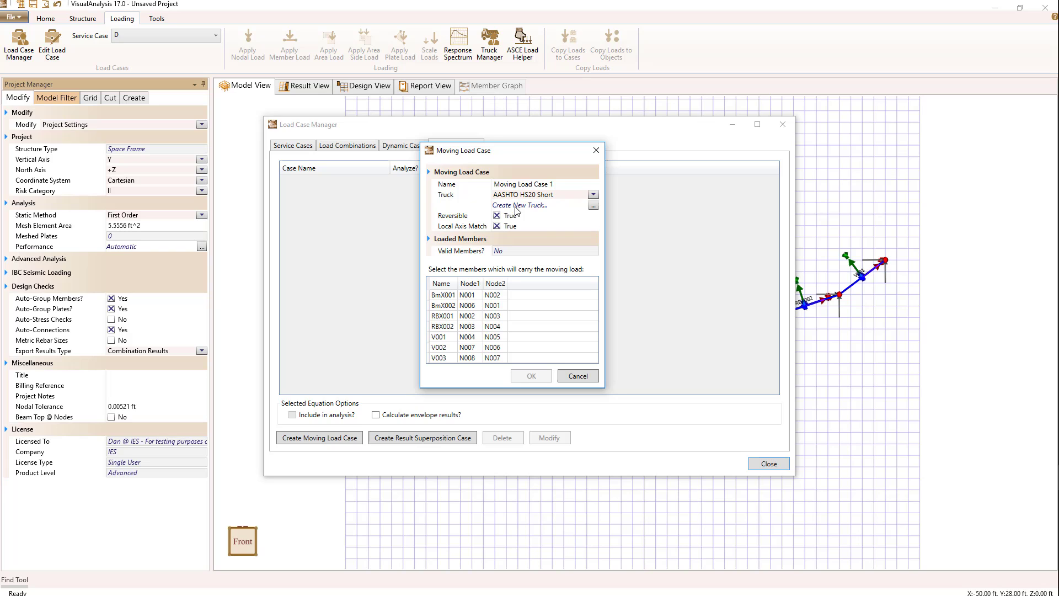
- Start a new custom truck for the load case and add two 1000 lb axle loads at offsets of 0 ft and 5 ft
click(594, 206)
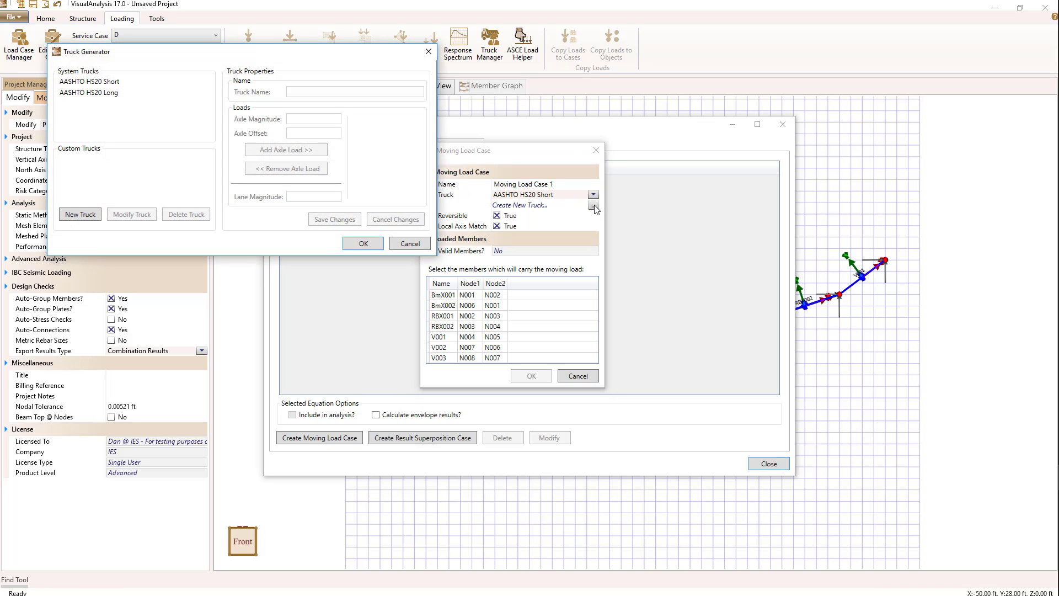
drag(266, 56, 500, 160)
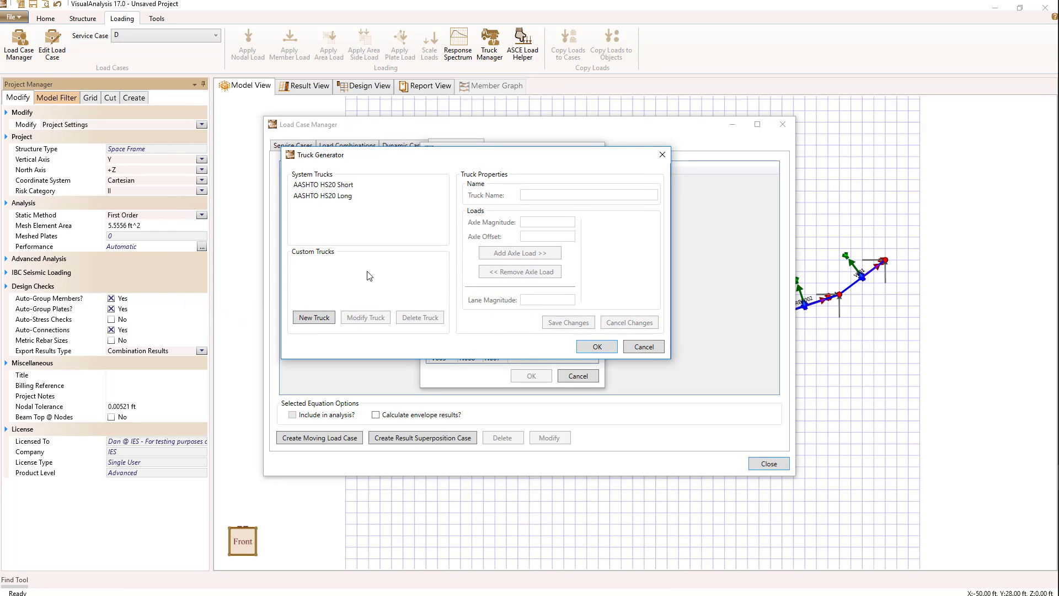
click(312, 318)
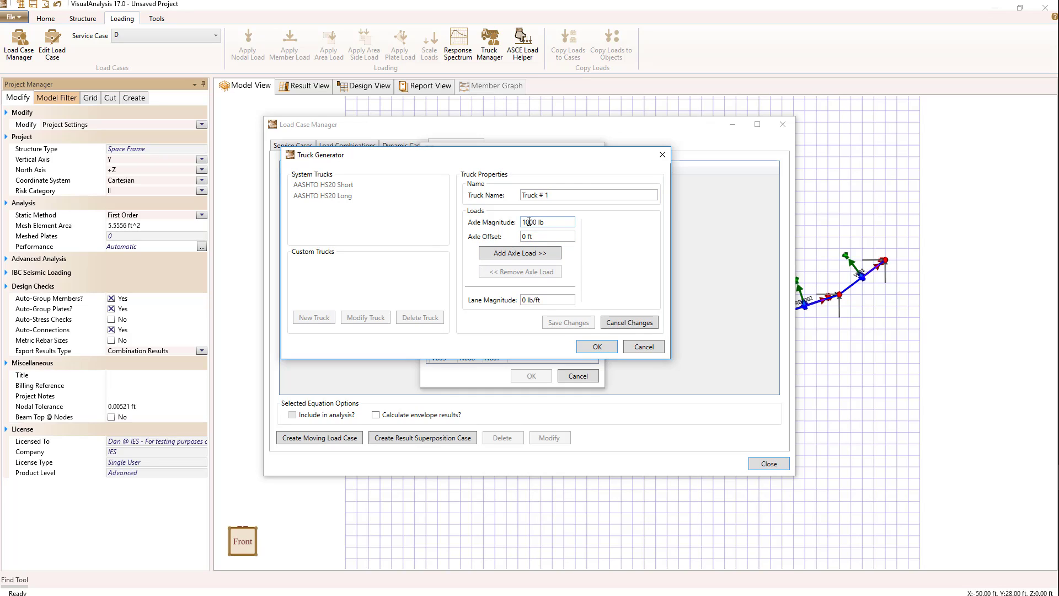
click(513, 254)
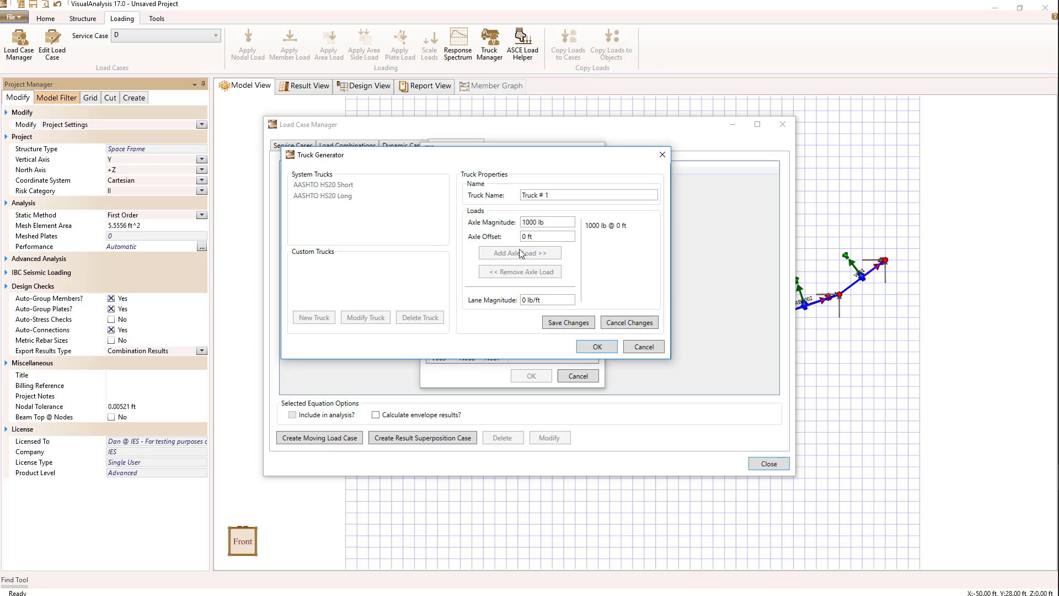
double_click(526, 237)
text(5)
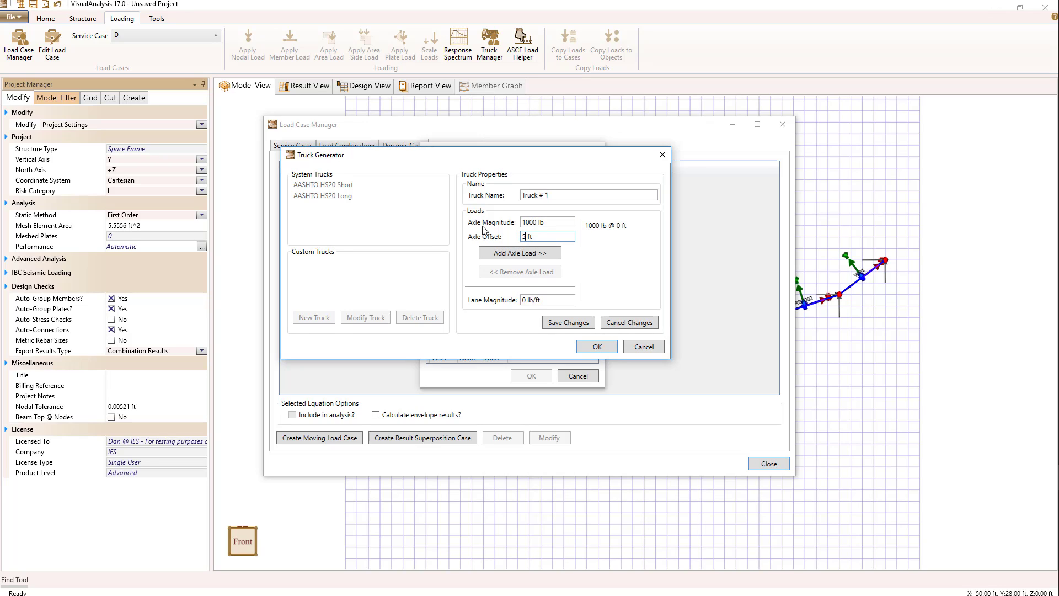
click(501, 254)
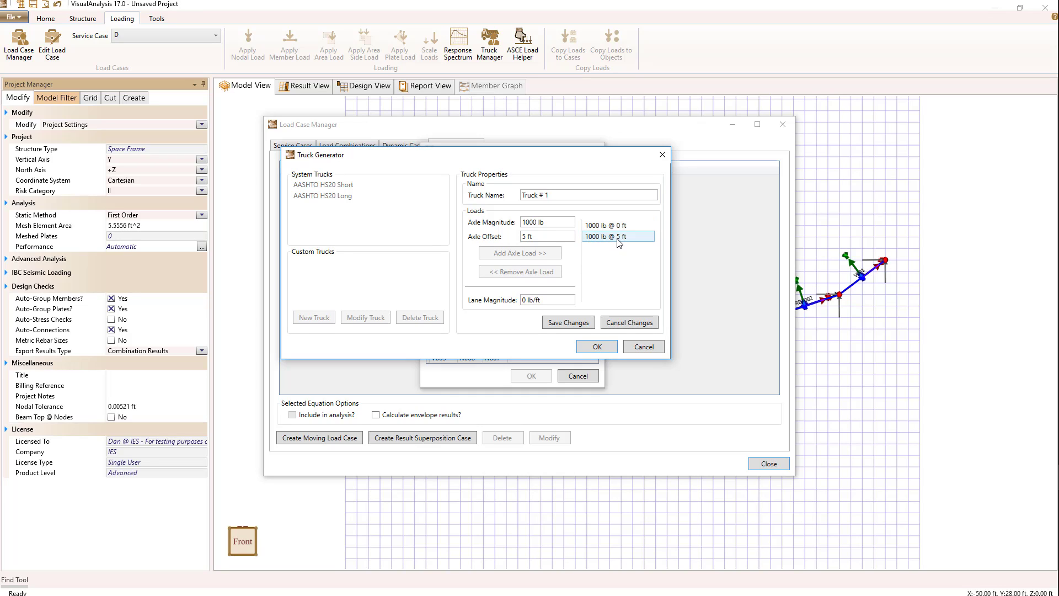
- Set the custom truck's lane magnitude to 10 lb/ft and save the truck
double_click(524, 300)
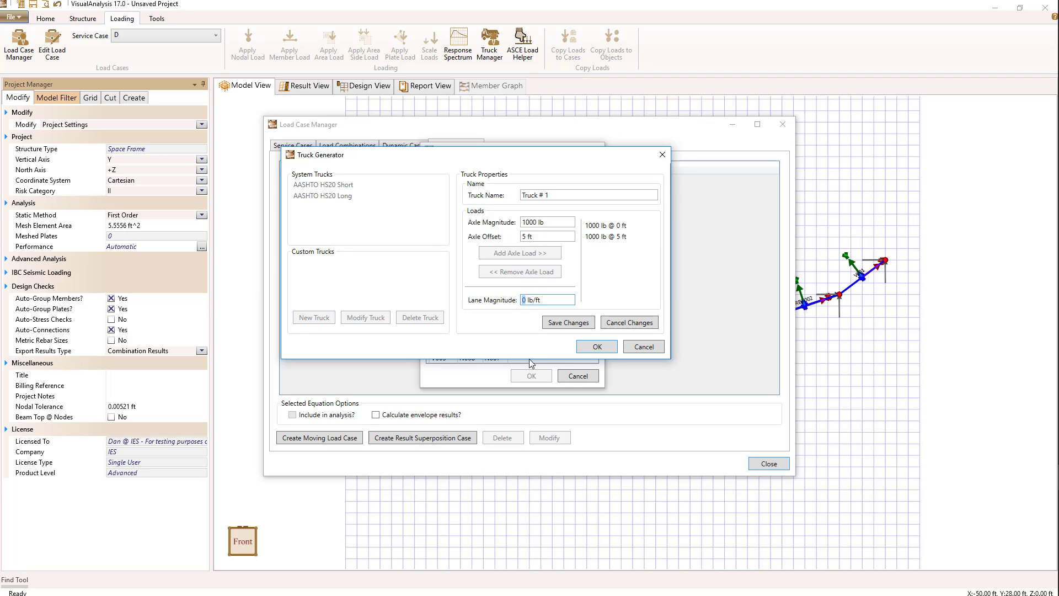
text(10)
click(557, 325)
click(318, 262)
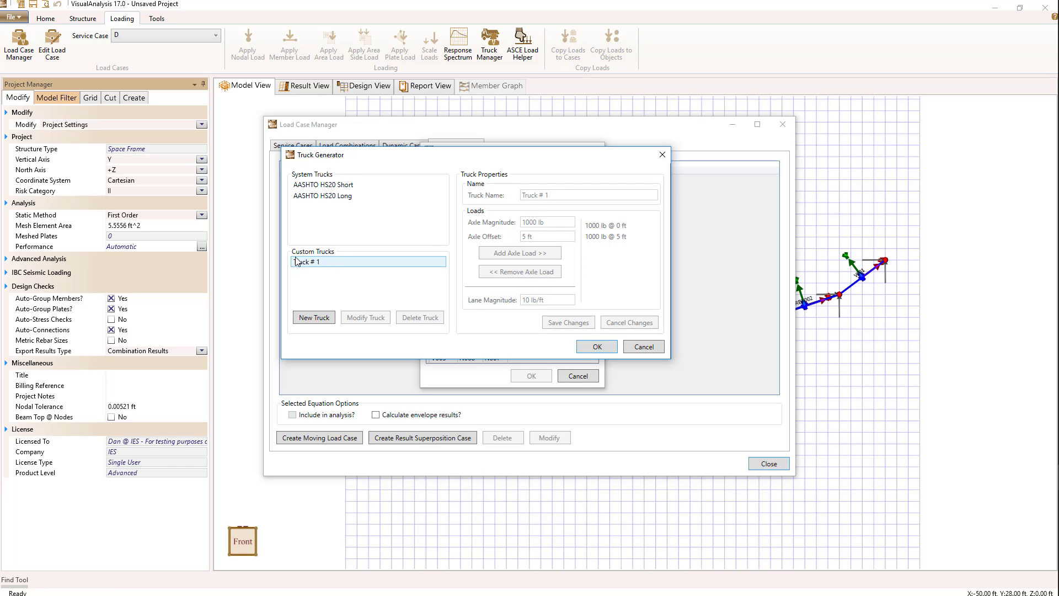
click(600, 351)
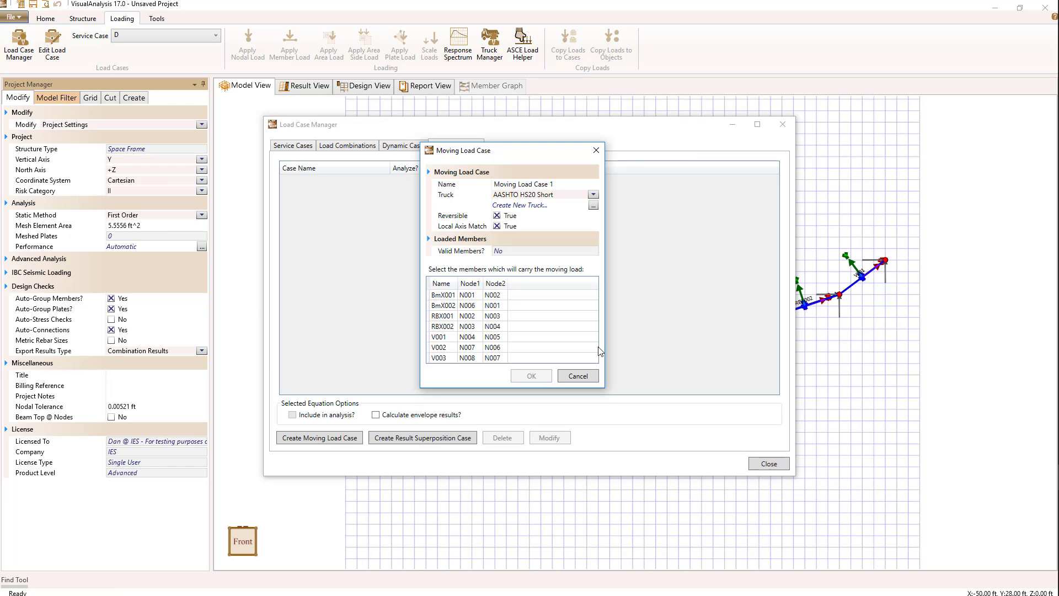
- Assign Truck # 1 to the moving load case and select all seven members, BmX001 through V003, to carry it
click(593, 195)
click(518, 230)
click(445, 298)
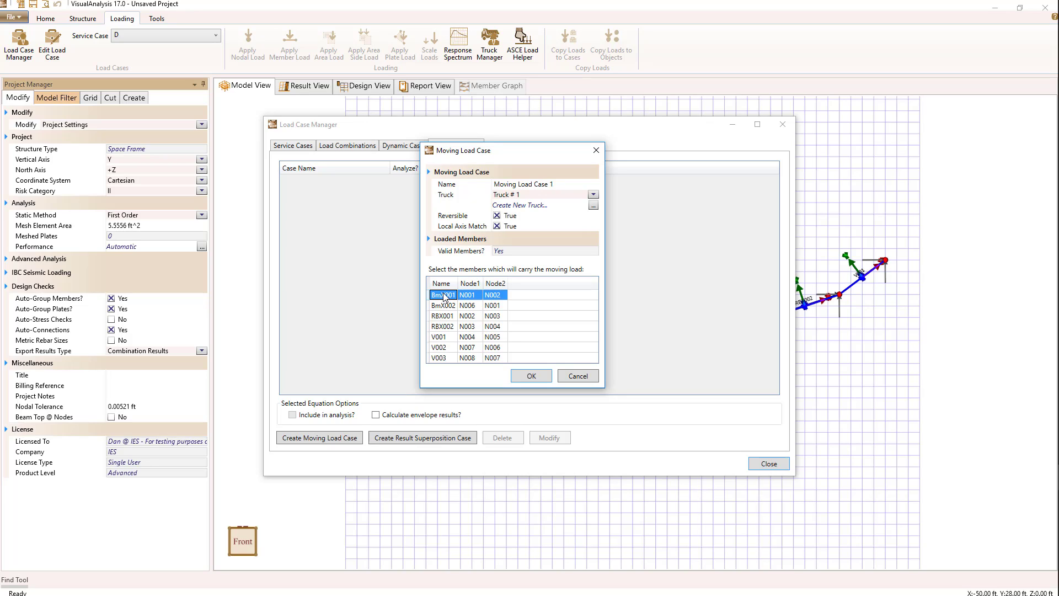
shift+click(446, 359)
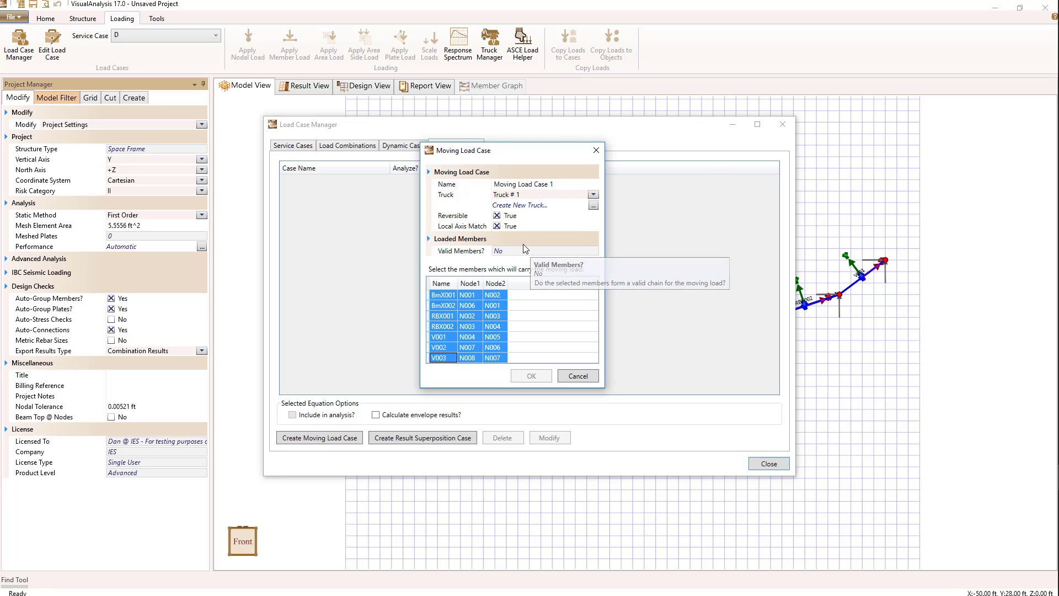
- Turn off Local Axis Match and Reversible, create the moving load case, and close the Load Case Manager
mouse_move(441, 231)
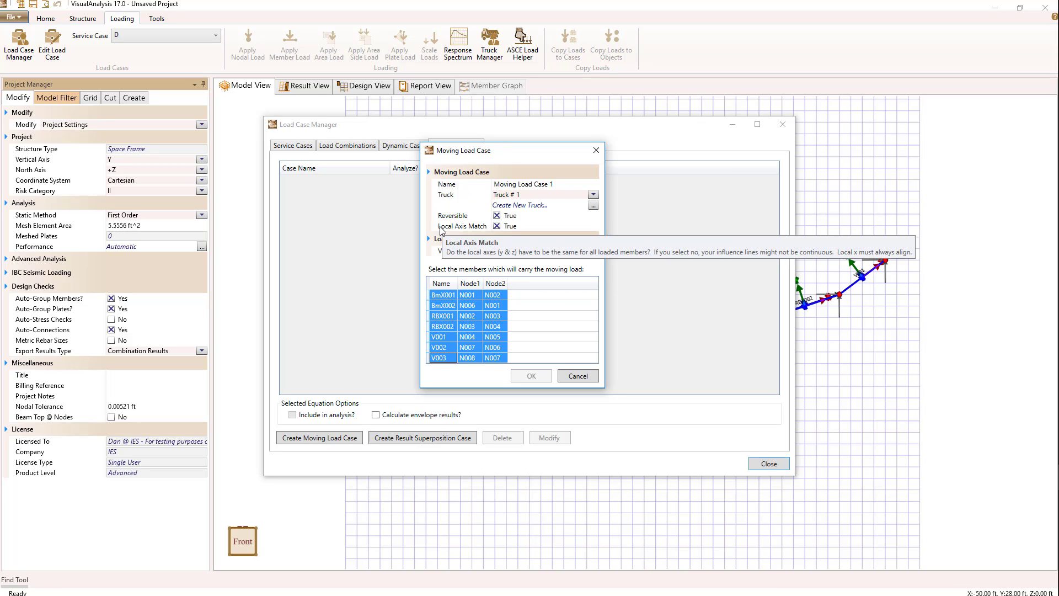
click(497, 227)
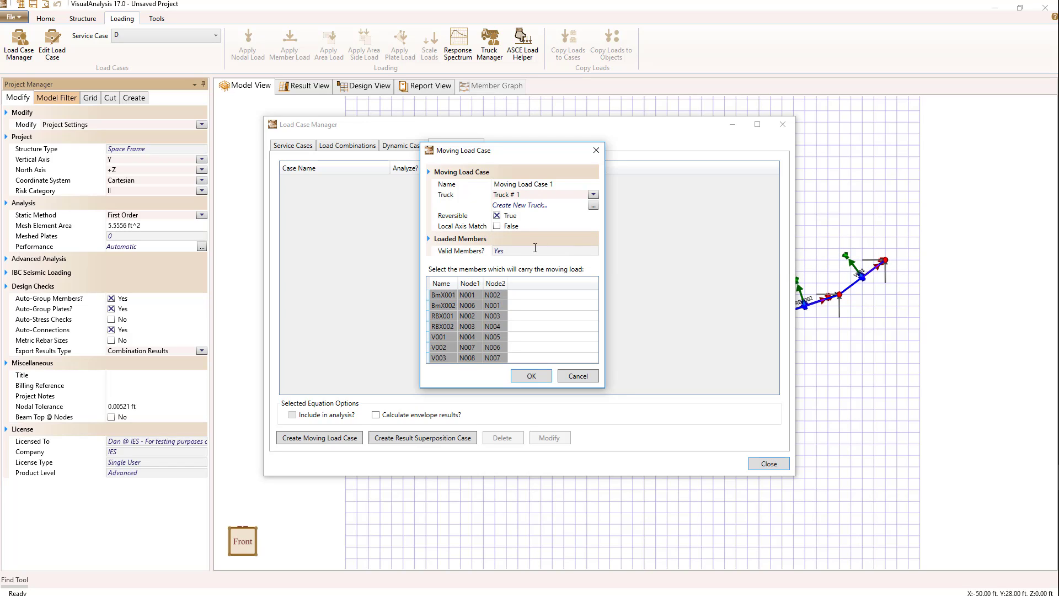
mouse_move(503, 251)
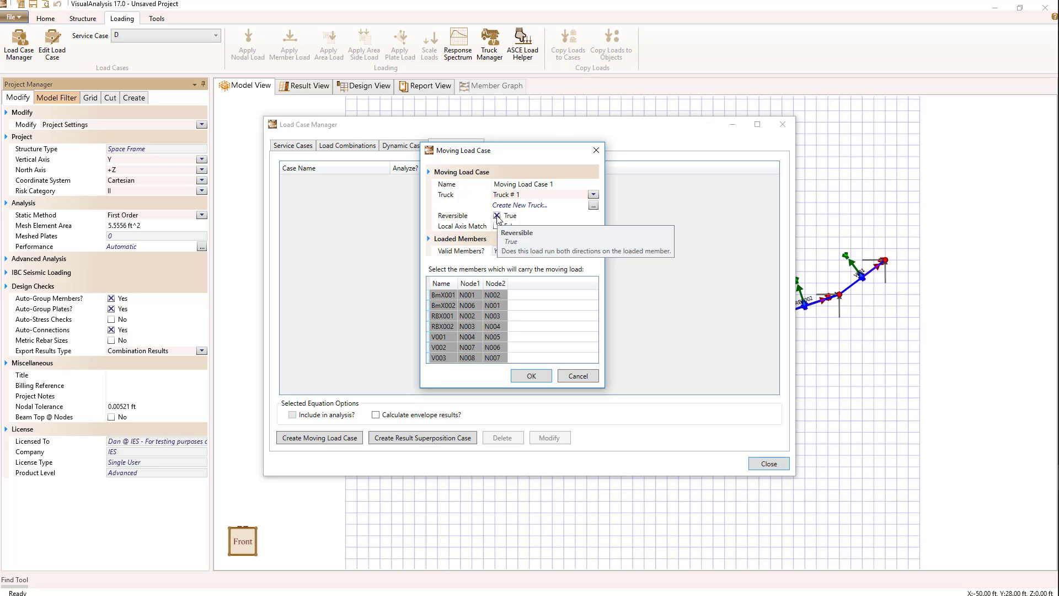
click(497, 215)
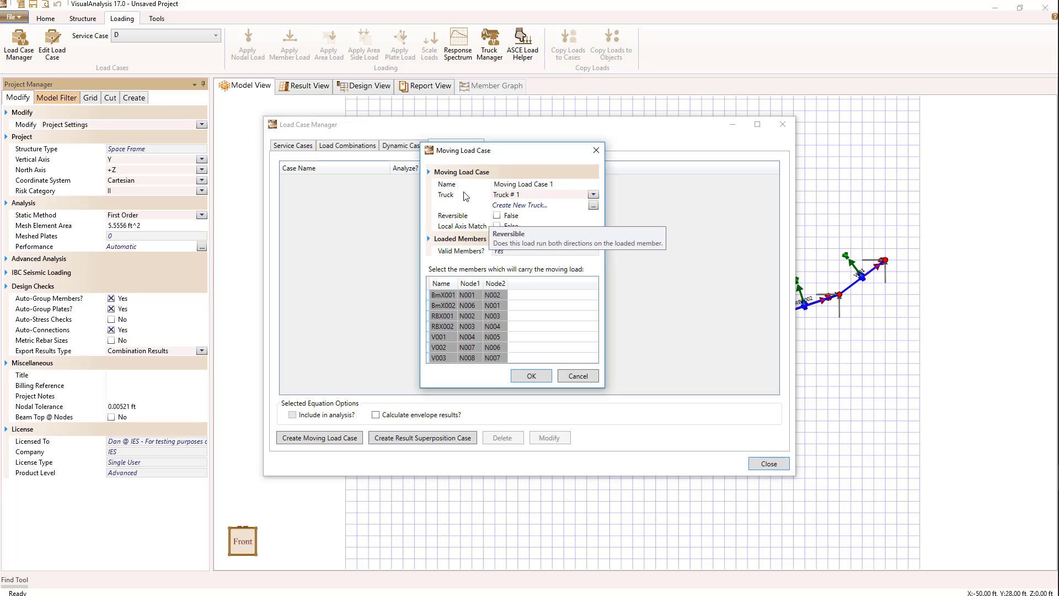
click(531, 376)
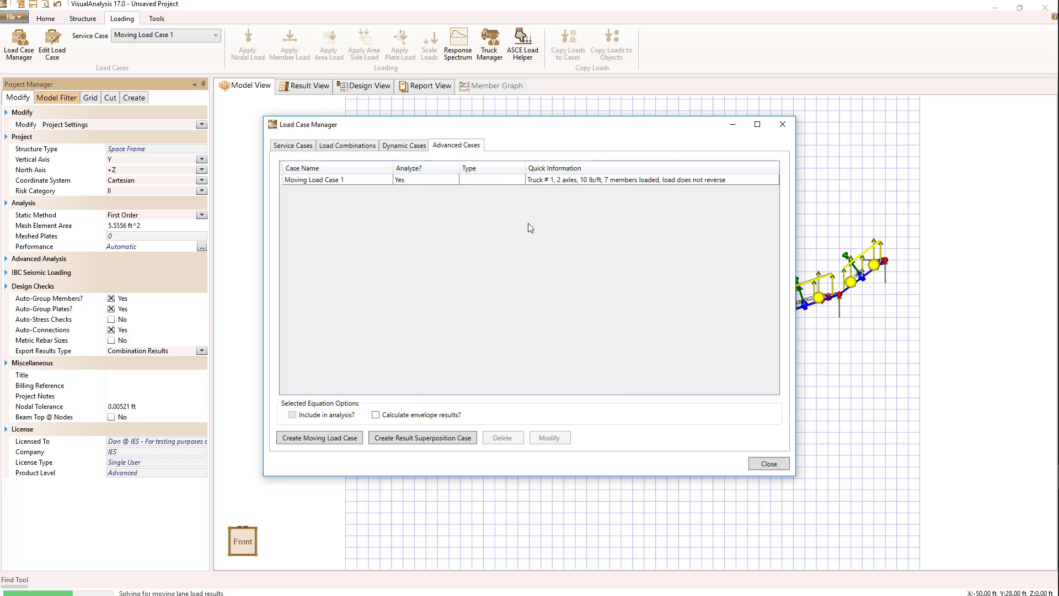
click(762, 466)
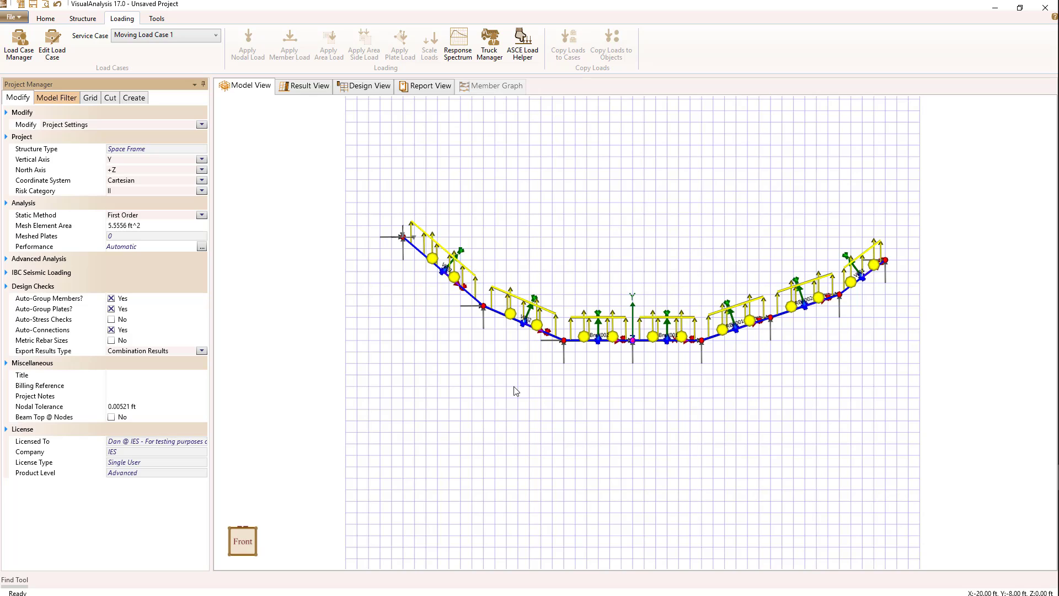
- Select the moving load in the model to review its load case properties
click(519, 304)
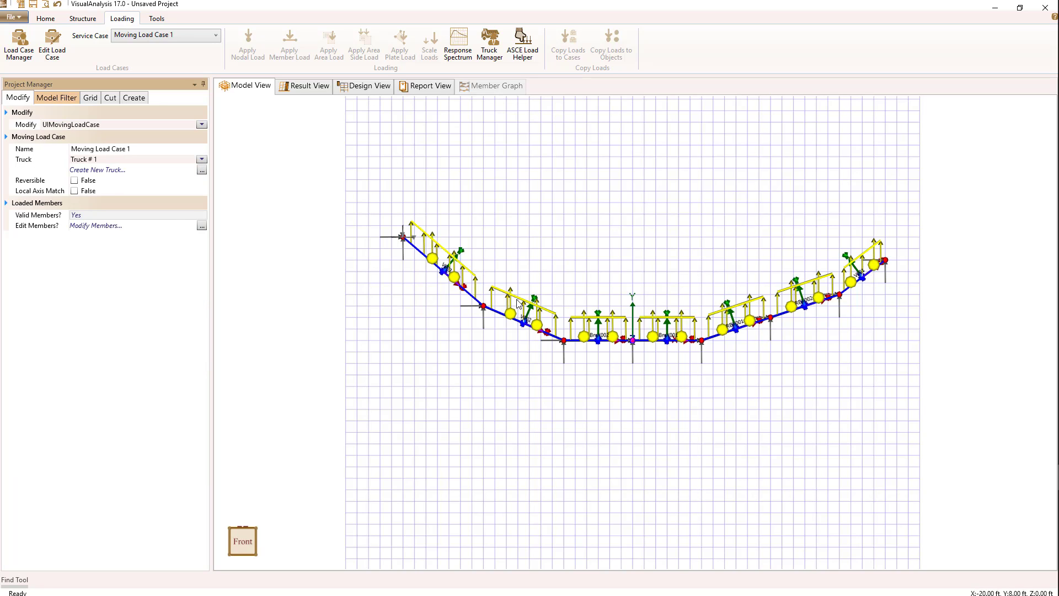
click(77, 146)
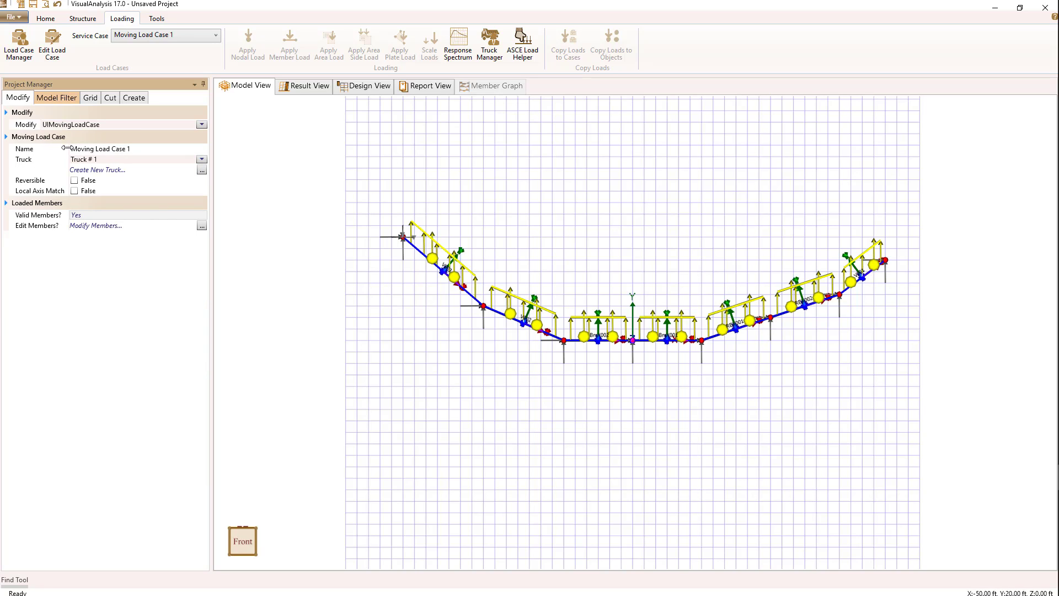